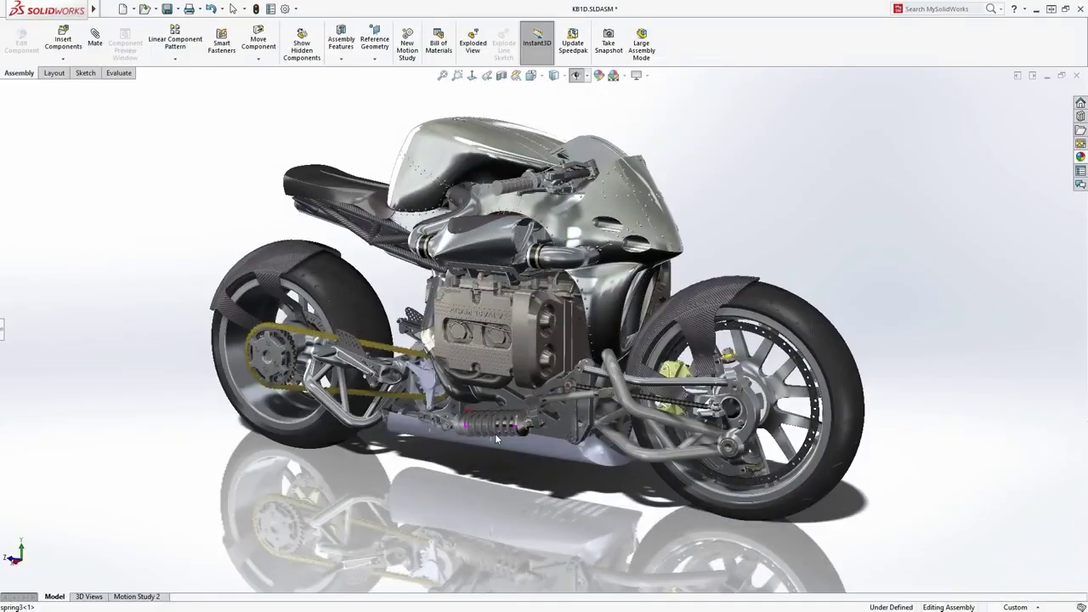
# - Orbit the KB1D motorcycle round to a side view, then zoom in on the 4 Head Rotary Filler
pyautogui.moveTo(495, 434); pyautogui.dragTo(290, 401, button='middle')
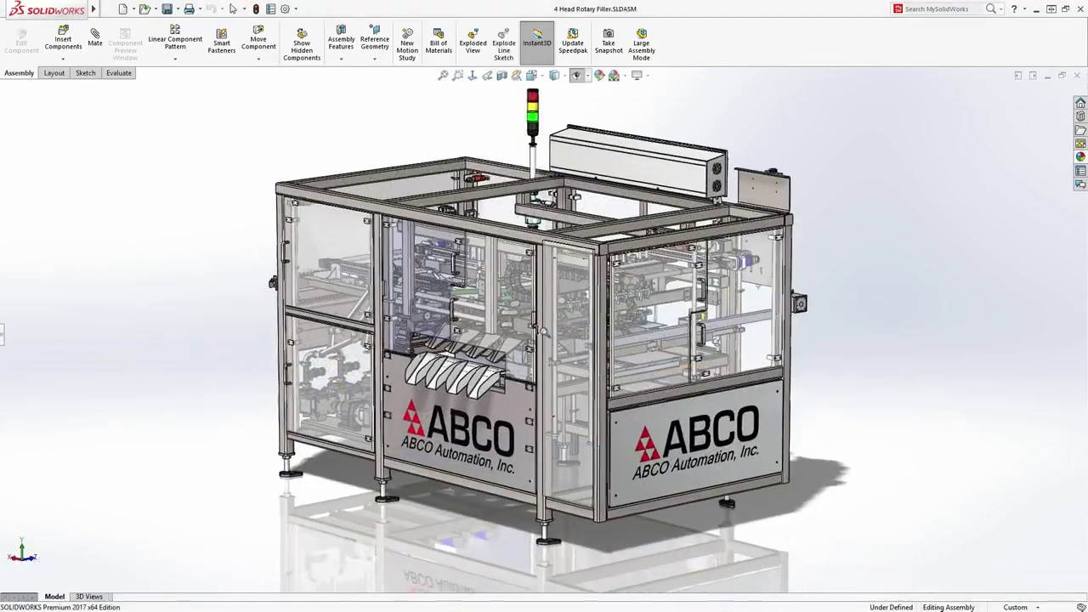
pyautogui.scroll(-10, 548, 227)
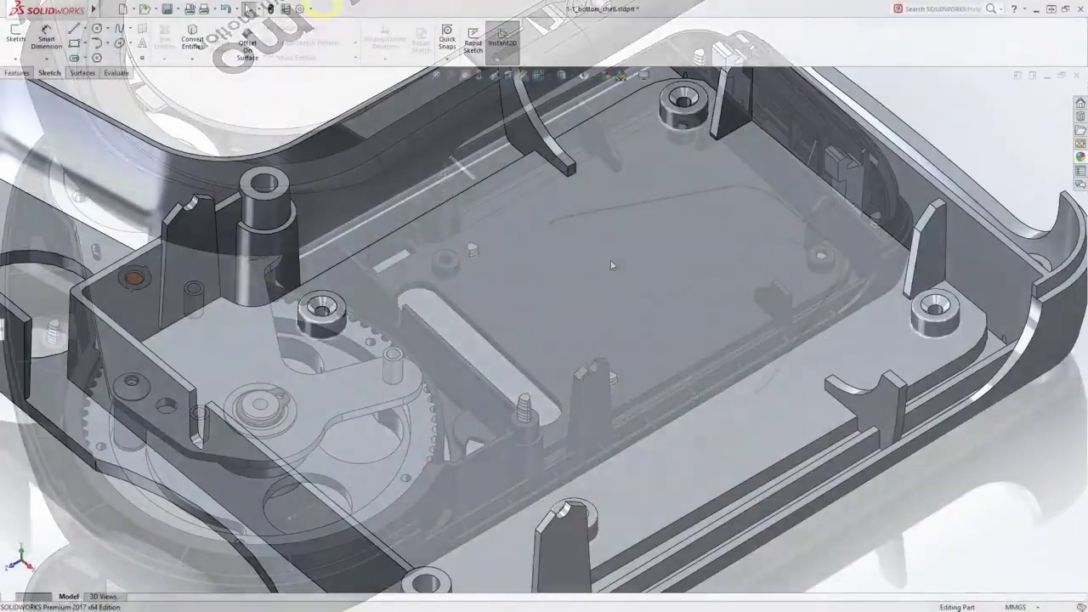
# - Close and reshape Sketch69's slot profile on the shell floor, then extrude it upward with Instant3D
pyautogui.doubleClick(572, 221)
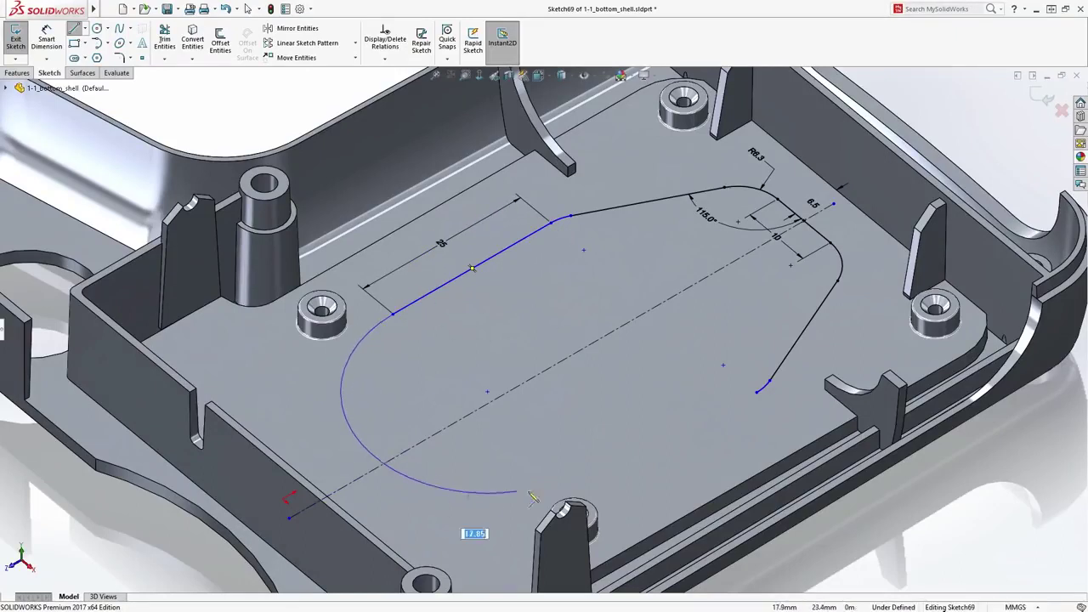
pyautogui.click(756, 392)
pyautogui.moveTo(725, 366)
pyautogui.mouseDown()
pyautogui.moveTo(689, 344)
pyautogui.moveTo(656, 369)
pyautogui.moveTo(739, 411)
pyautogui.moveTo(757, 392)
pyautogui.moveTo(755, 358)
pyautogui.mouseUp()
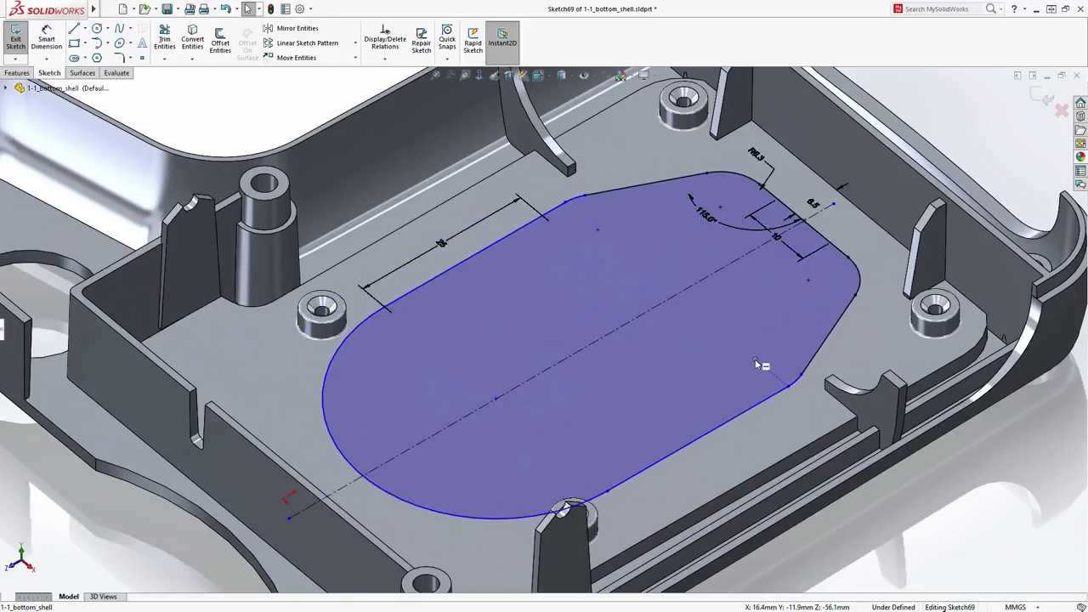
pyautogui.hotkey('ctrl', 'b')
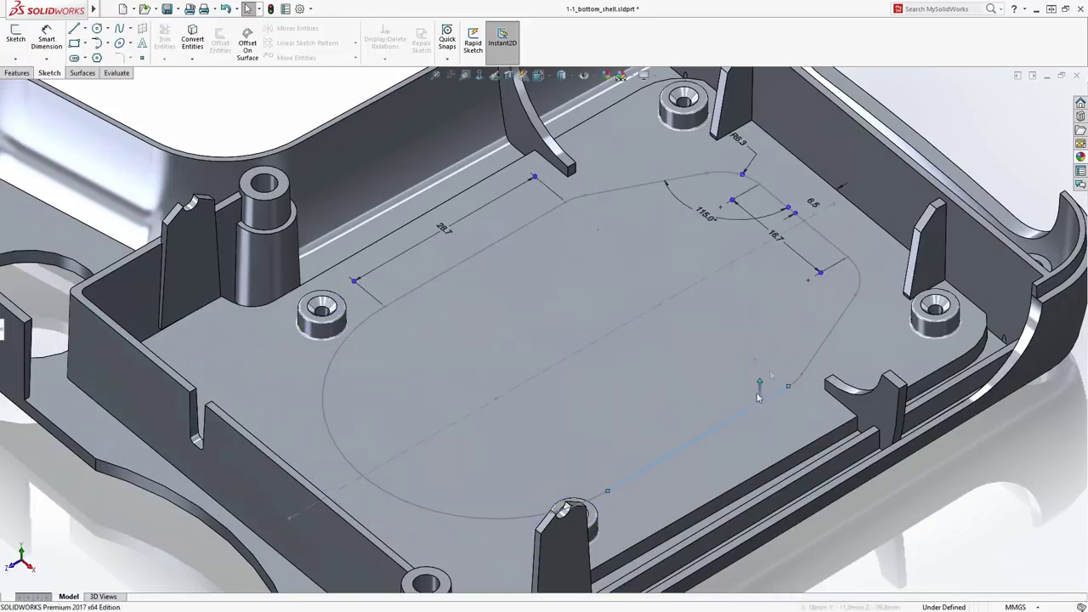
pyautogui.moveTo(761, 376); pyautogui.dragTo(773, 430)
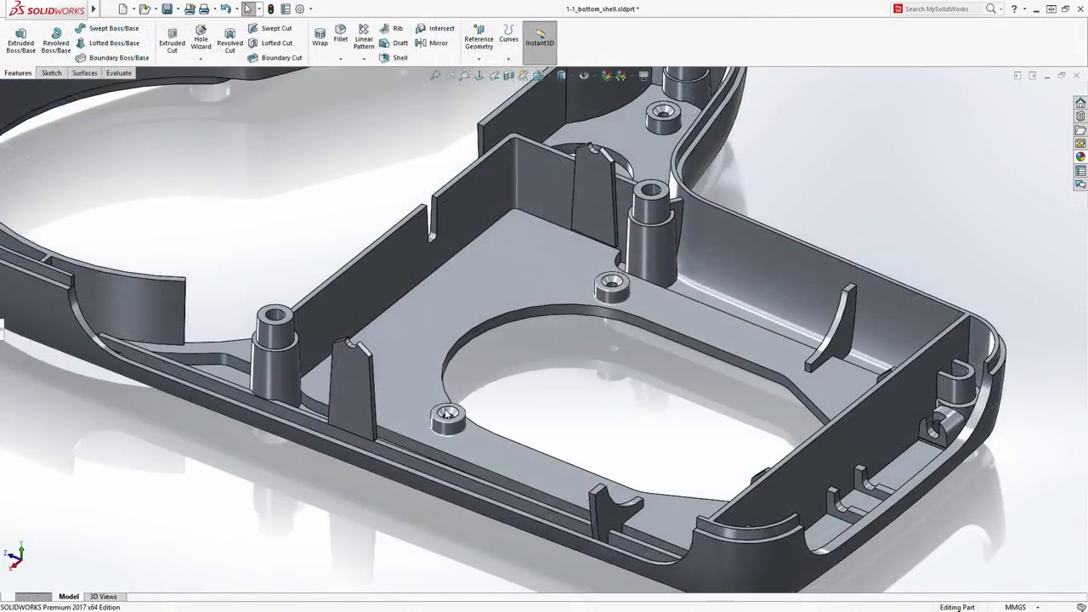
# - Edit the countersink hole feature to change its size from M1.6 to M2.5
pyautogui.click(448, 414)
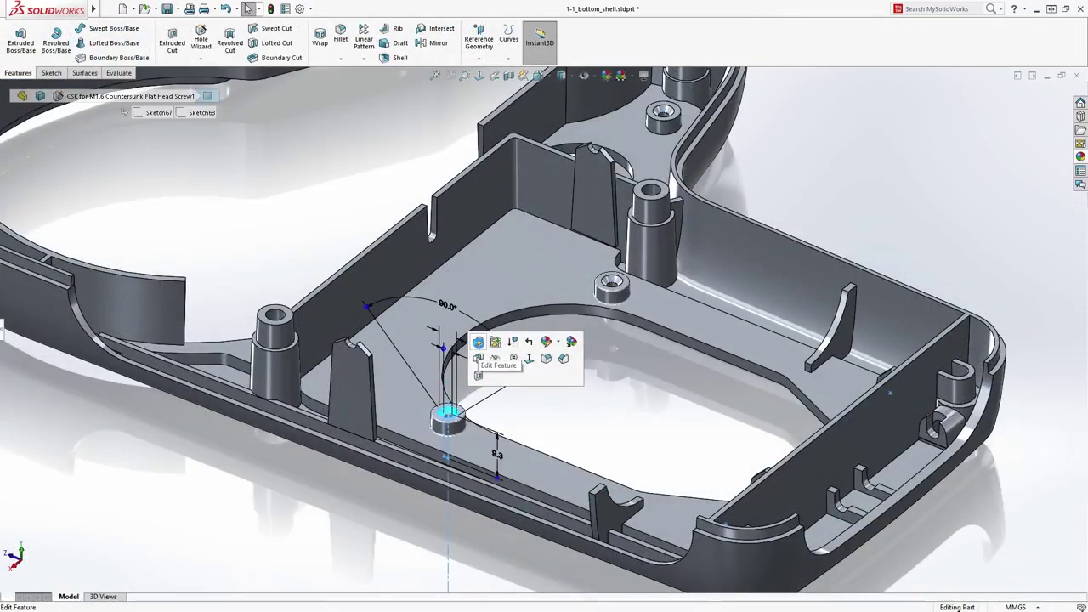
pyautogui.click(479, 342)
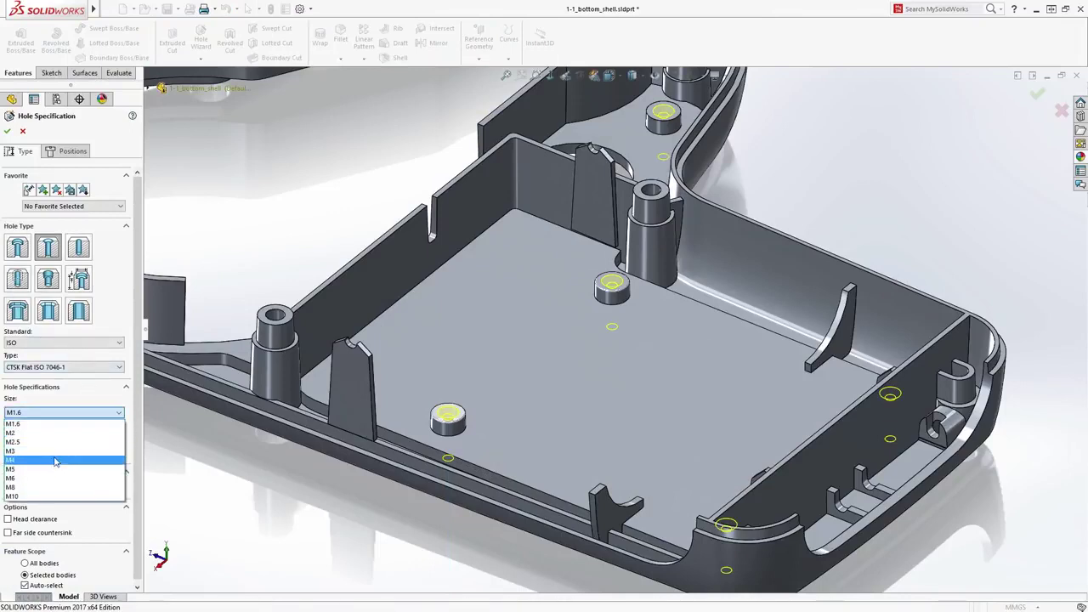
pyautogui.click(54, 443)
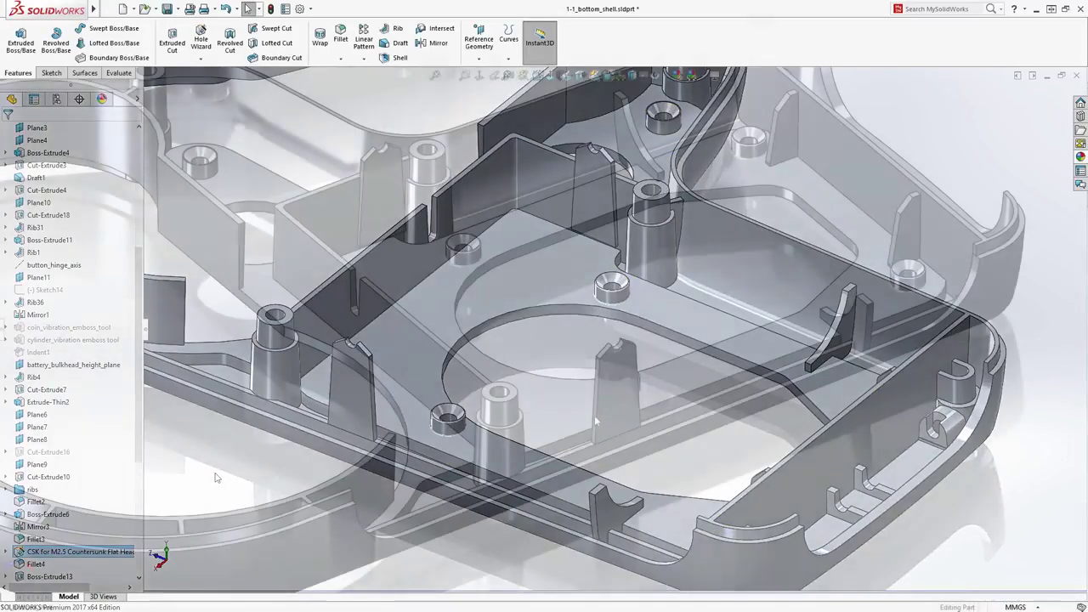
# - Drag the rib's end edge with the Instant3D arrow to extend it toward the nearby boss
pyautogui.click(587, 420)
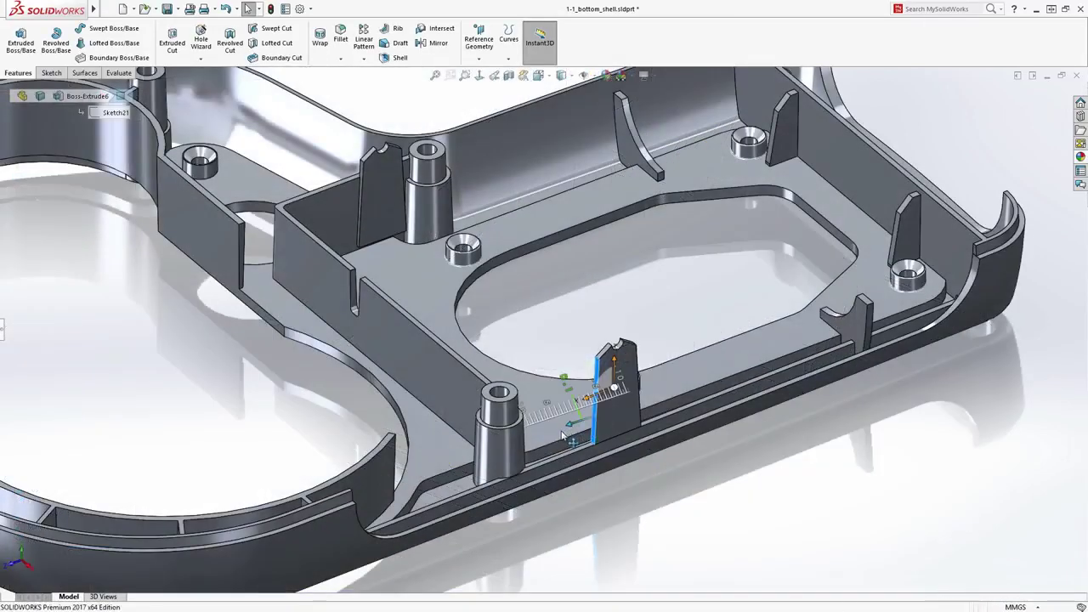
pyautogui.moveTo(563, 435); pyautogui.dragTo(583, 421)
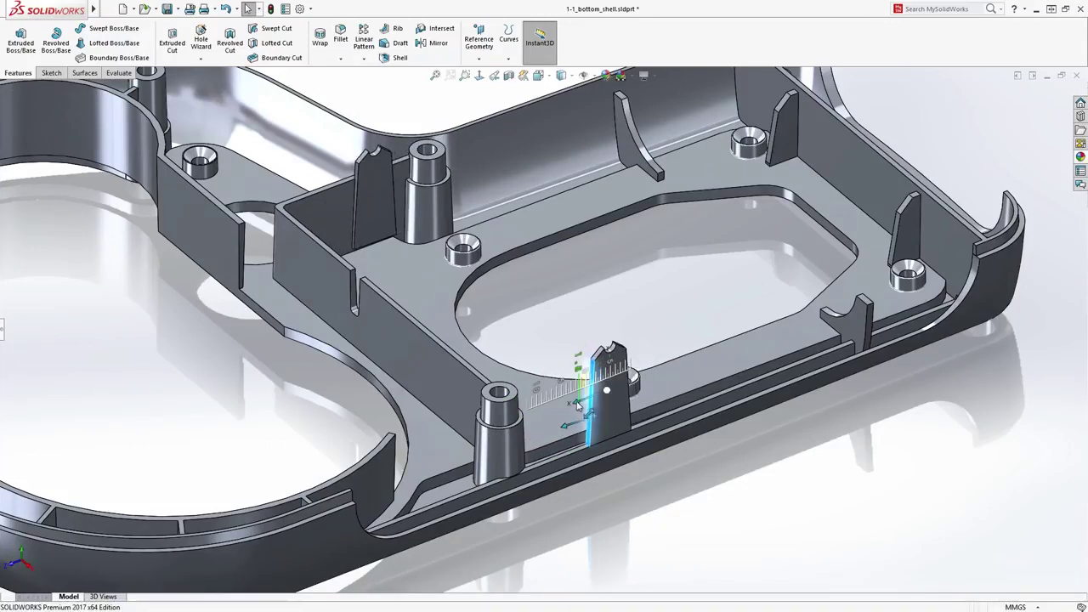
pyautogui.moveTo(558, 414); pyautogui.dragTo(534, 420)
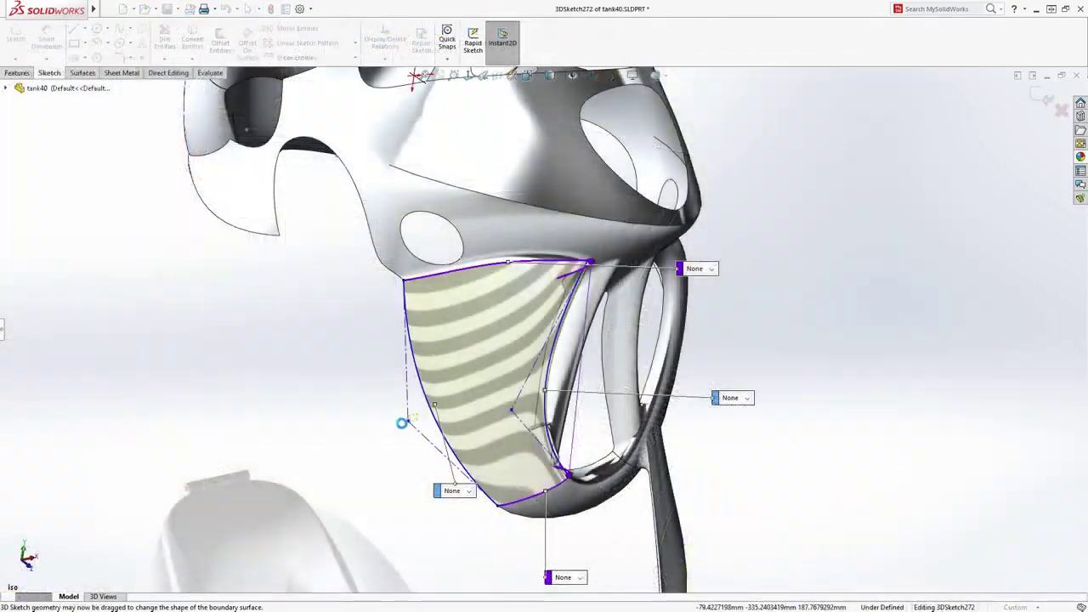
# - Drag the tank40 boundary curve's left edge outward to bulge the surface
pyautogui.moveTo(402, 422)
pyautogui.mouseDown()
pyautogui.moveTo(323, 447)
pyautogui.moveTo(398, 426)
pyautogui.mouseUp()
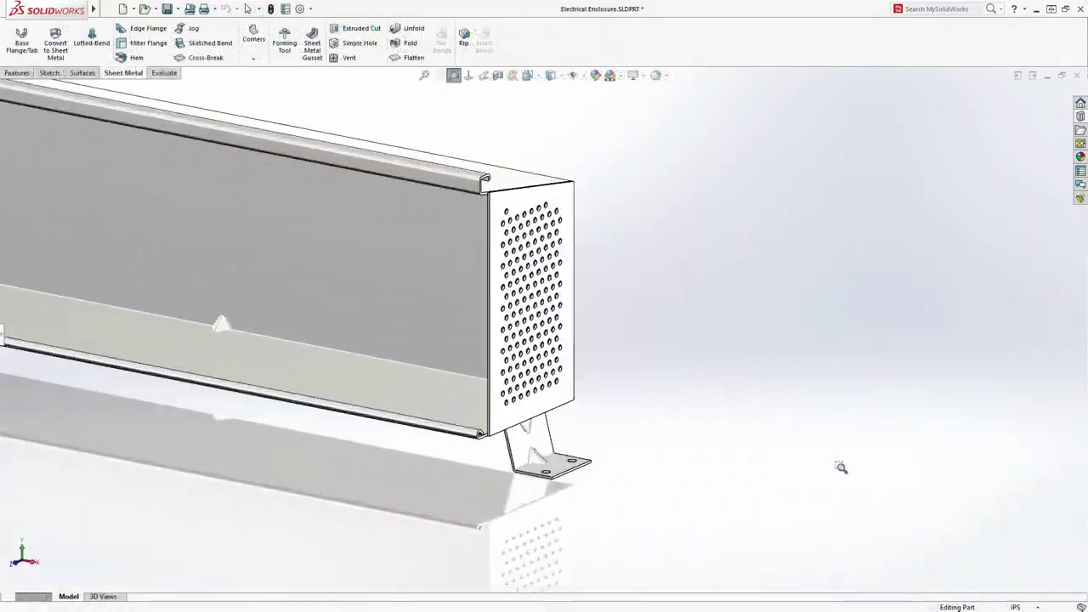
# - Drop a second Fan Vent forming tool above the existing vent, then show the enclosure flattened
pyautogui.scroll(-3, 569, 461)
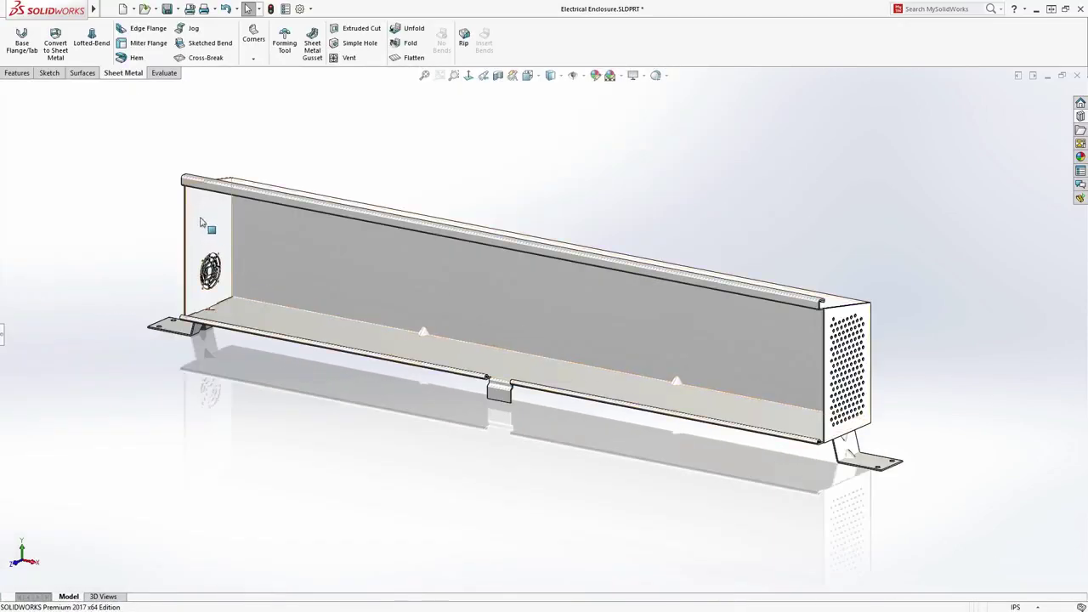
pyautogui.scroll(-5, 200, 223)
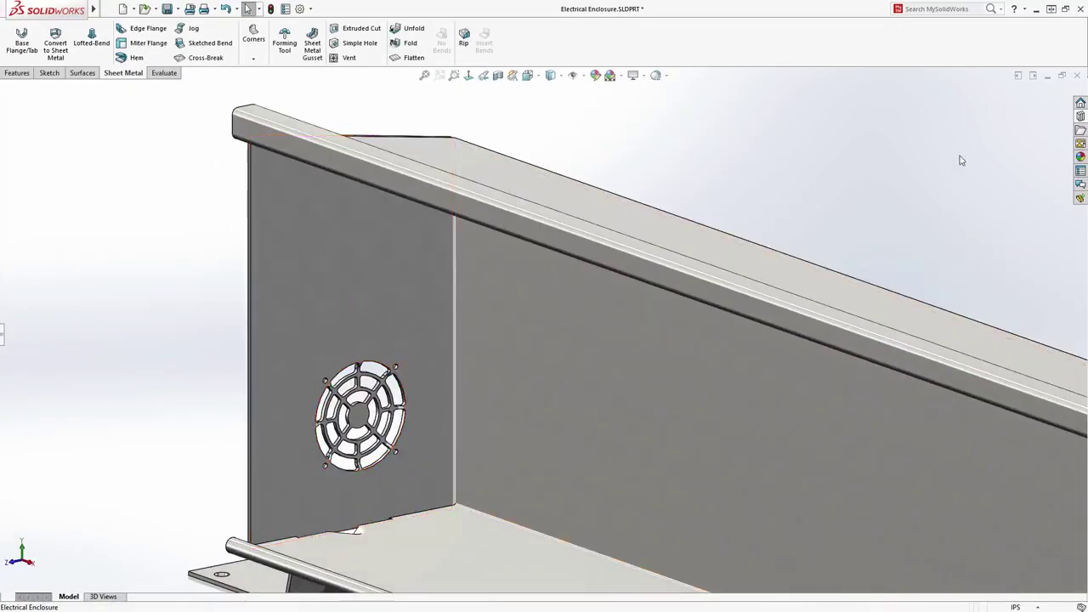
pyautogui.click(1080, 117)
pyautogui.moveTo(1023, 261); pyautogui.dragTo(466, 241)
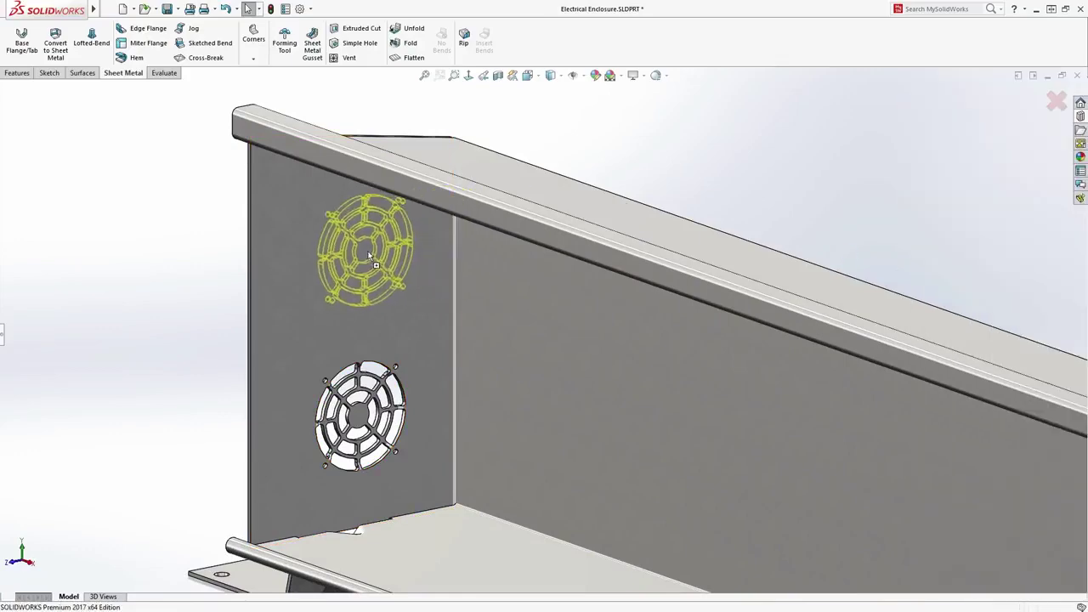
pyautogui.moveTo(370, 255); pyautogui.dragTo(362, 265)
pyautogui.hotkey('ctrl', '7')
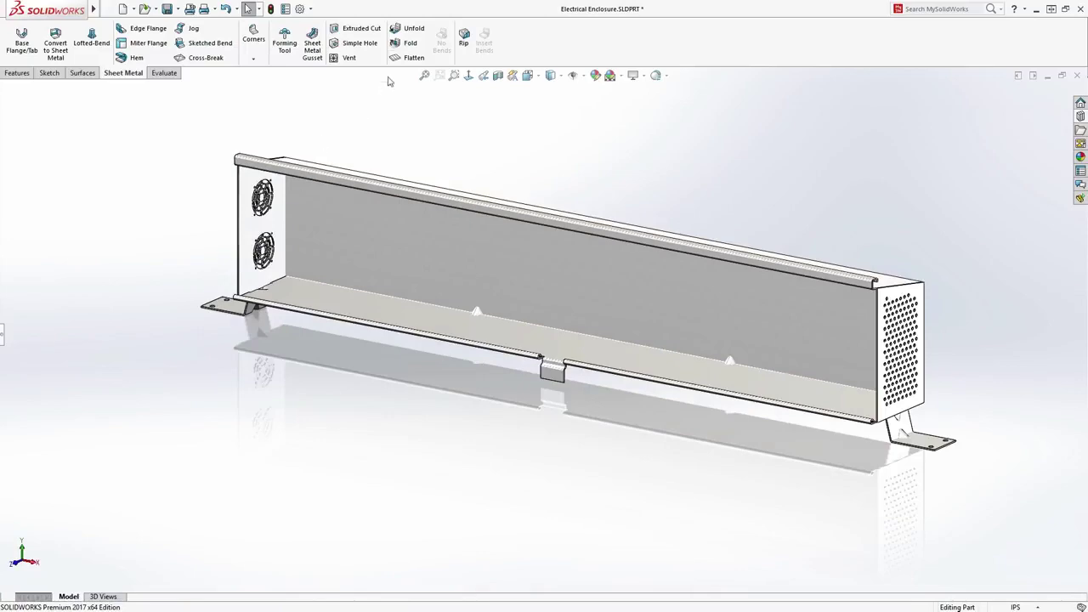
pyautogui.click(399, 57)
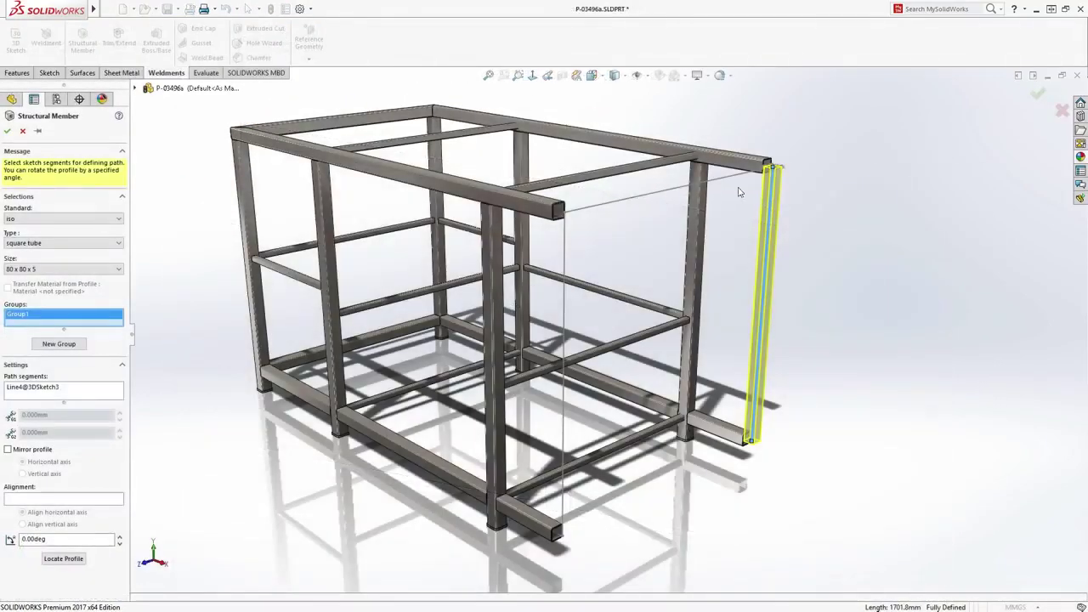
# - Add a structural member along the top beam and vertical line with a butt corner treatment
pyautogui.click(605, 206)
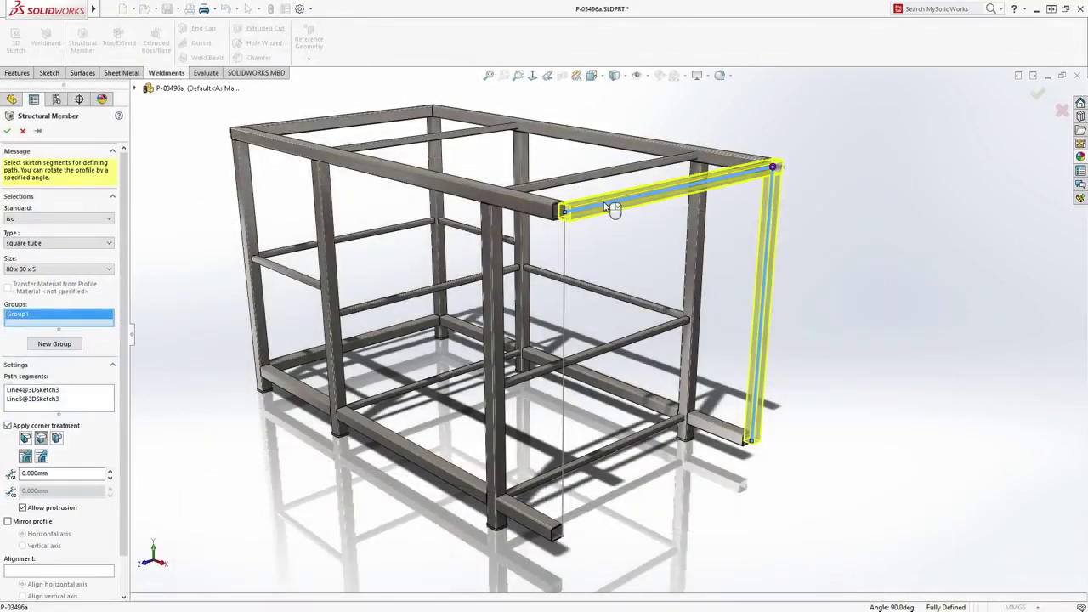
pyautogui.click(565, 233)
pyautogui.scroll(-5, 572, 219)
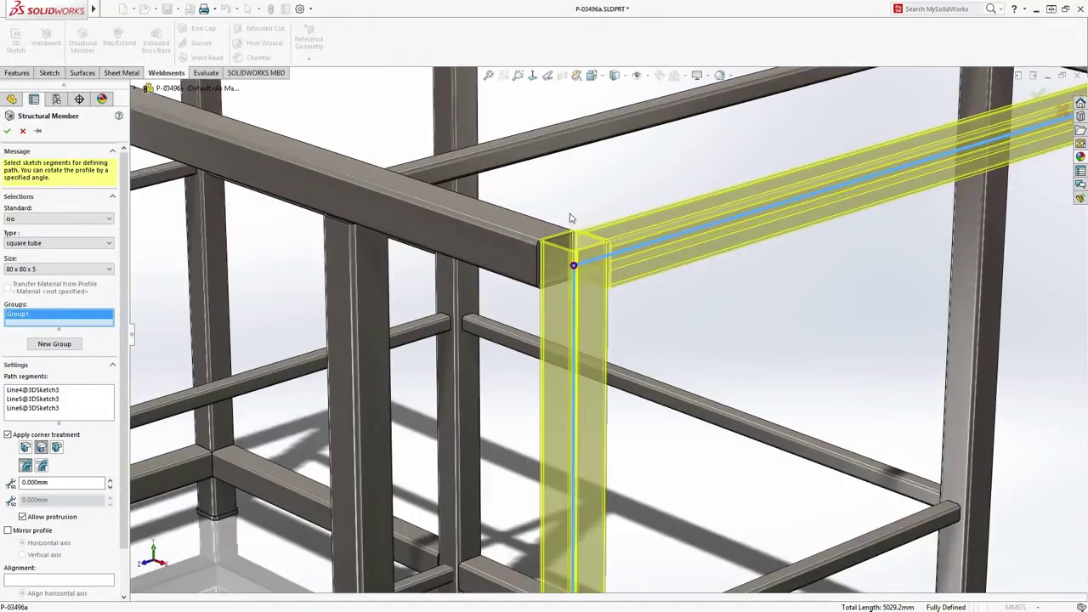
pyautogui.click(575, 266)
pyautogui.click(649, 397)
pyautogui.click(675, 397)
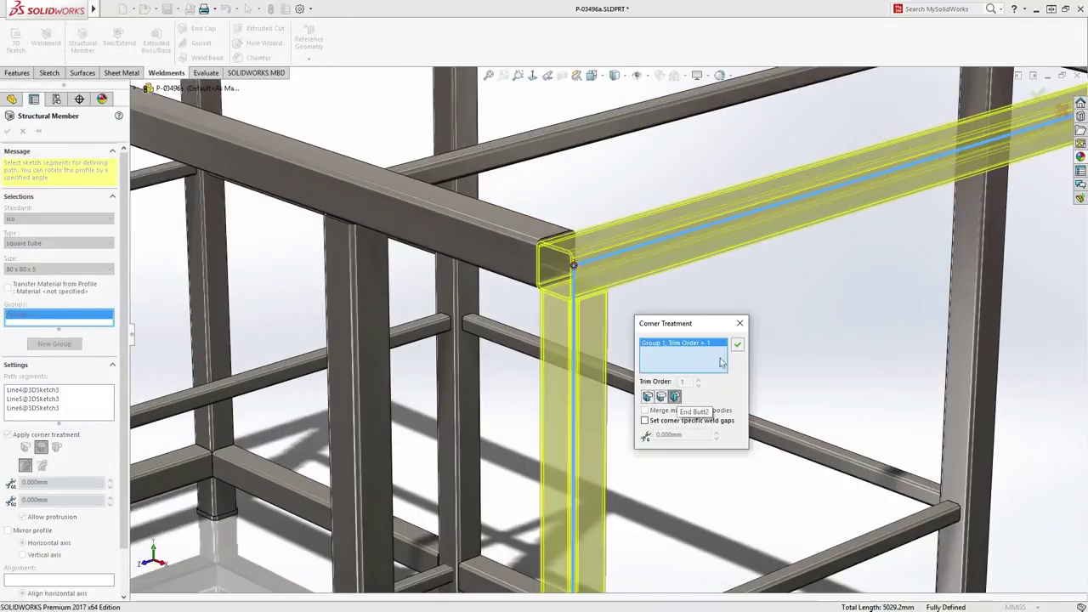
pyautogui.click(737, 344)
pyautogui.press('Return')
# - Review Cut-List-Item15 and Cut-List-Item17 in the weldment's cut-list properties
pyautogui.hotkey('ctrl', '1')
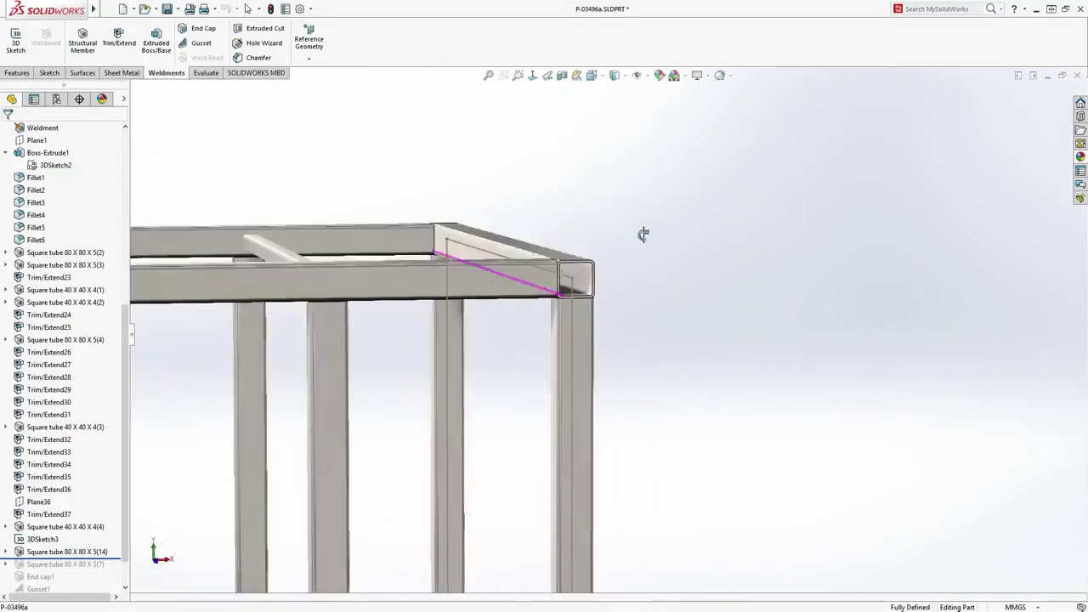
pyautogui.scroll(-8, 641, 233)
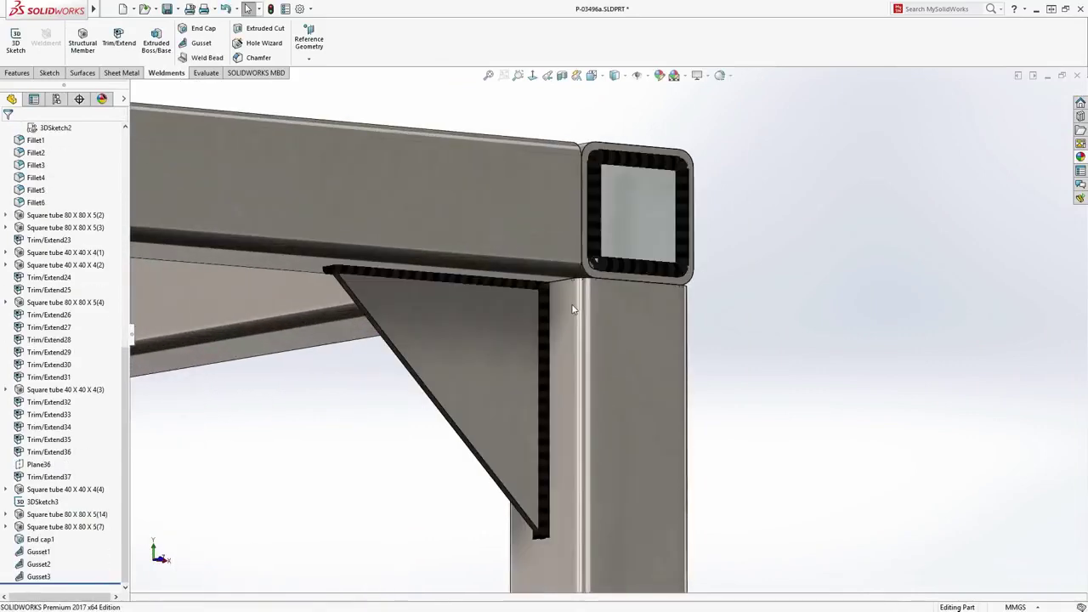
pyautogui.rightClick(573, 309)
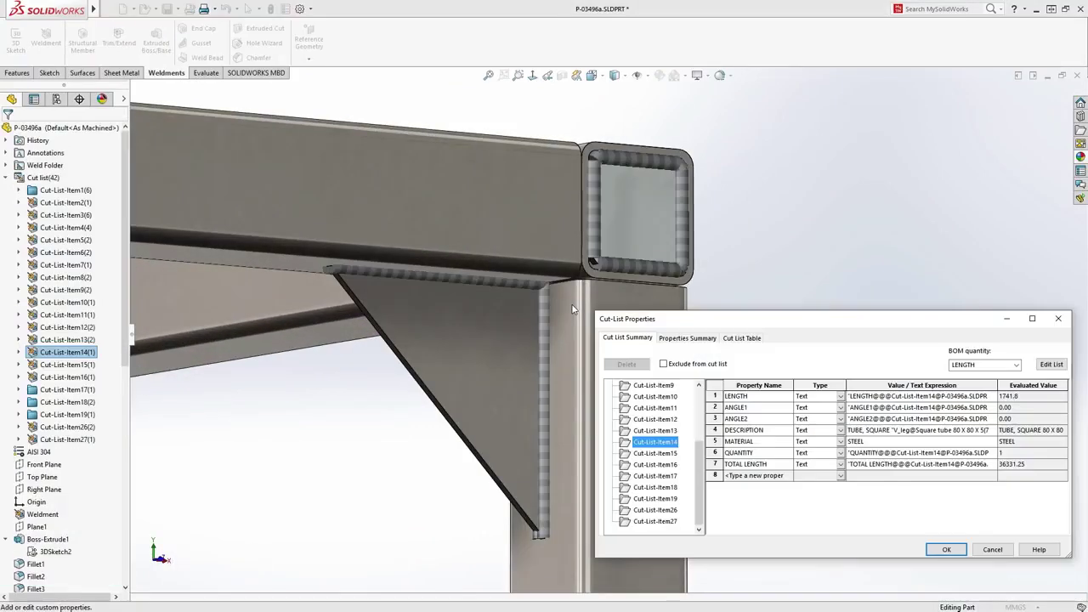
pyautogui.click(656, 453)
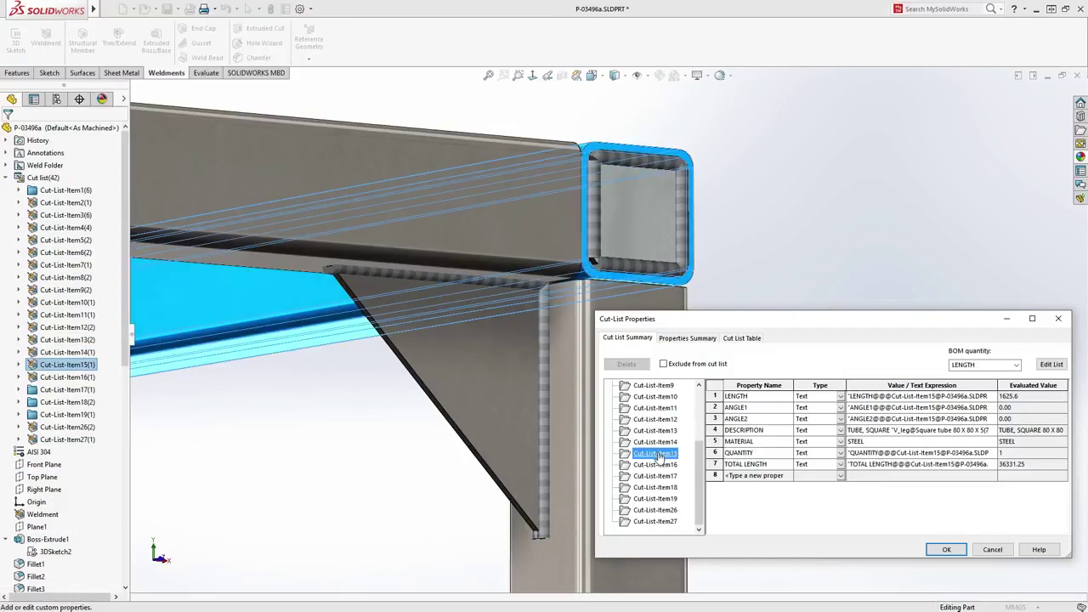
pyautogui.click(660, 476)
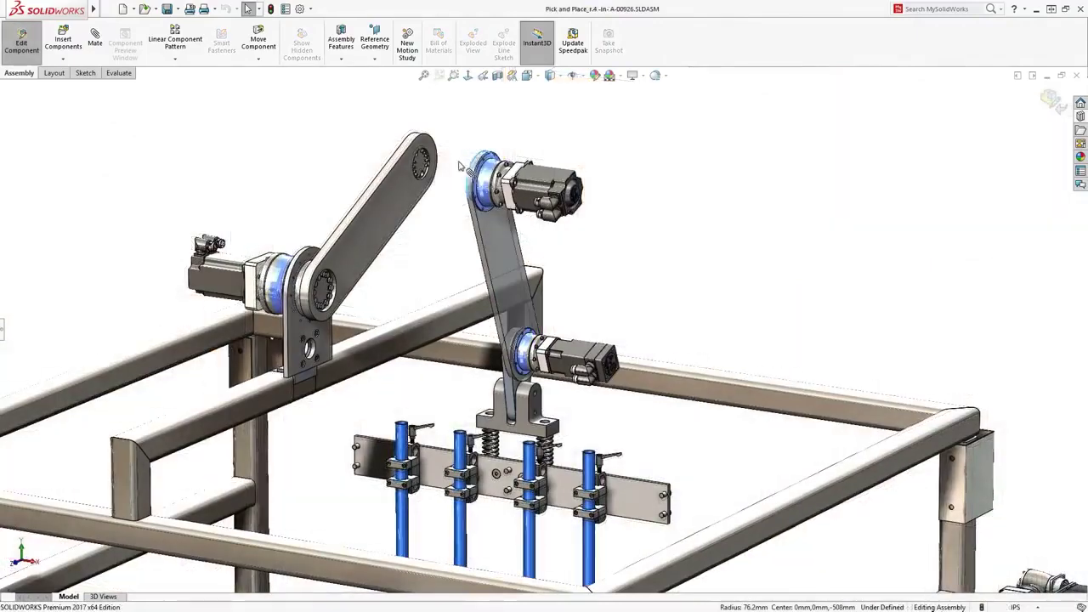
# - Stack ISO 7089 washers and ISO 4033 hex nuts under the M10 screws, then slide the carriage
pyautogui.moveTo(476, 166); pyautogui.dragTo(424, 152)
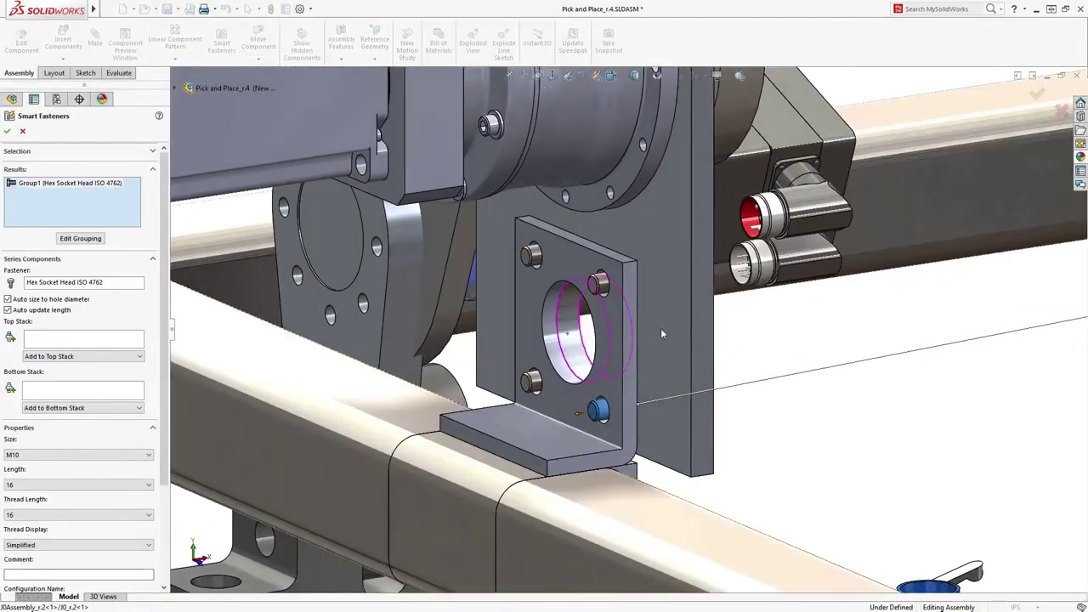
pyautogui.click(136, 409)
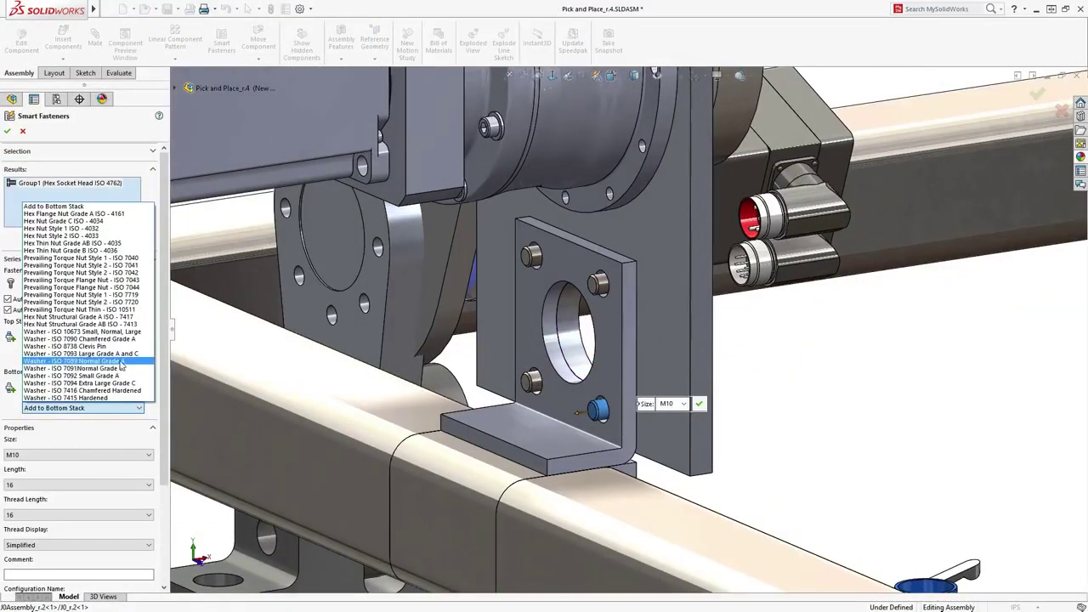
pyautogui.click(122, 361)
pyautogui.click(124, 408)
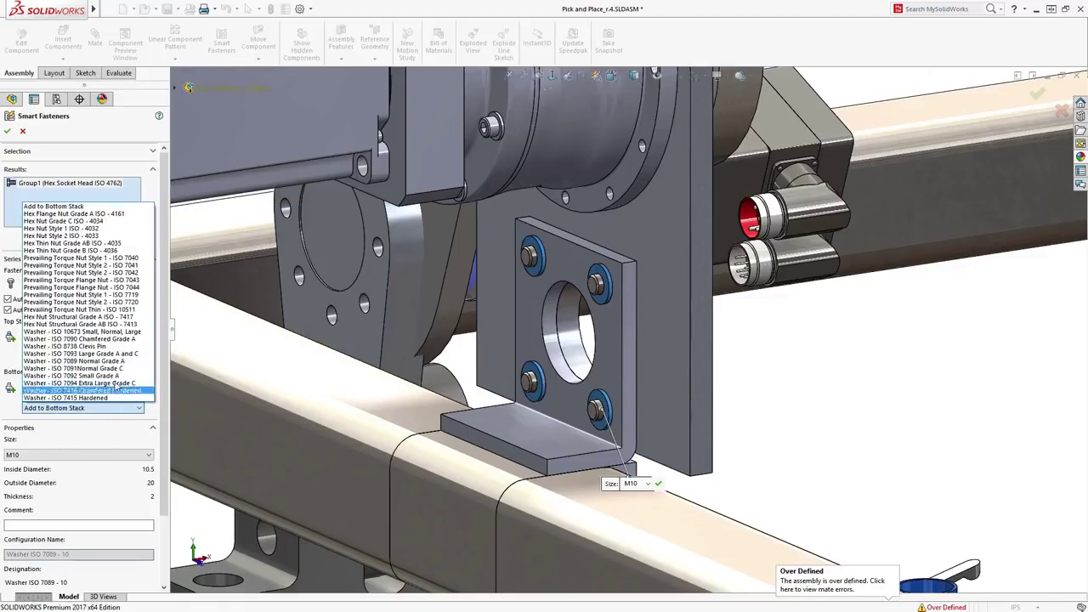
pyautogui.click(112, 231)
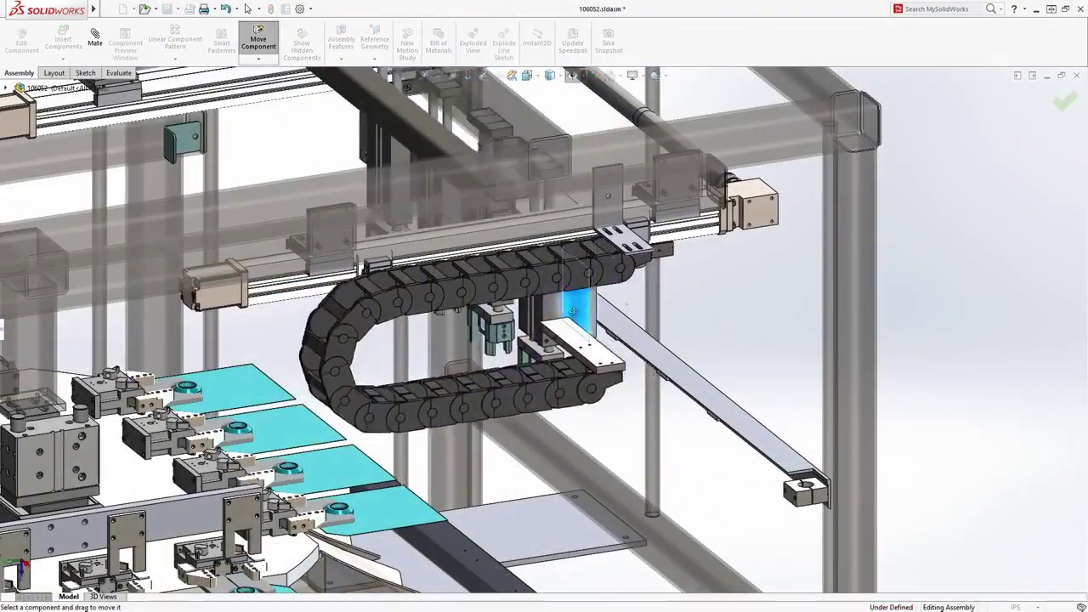
pyautogui.moveTo(574, 312); pyautogui.dragTo(340, 365)
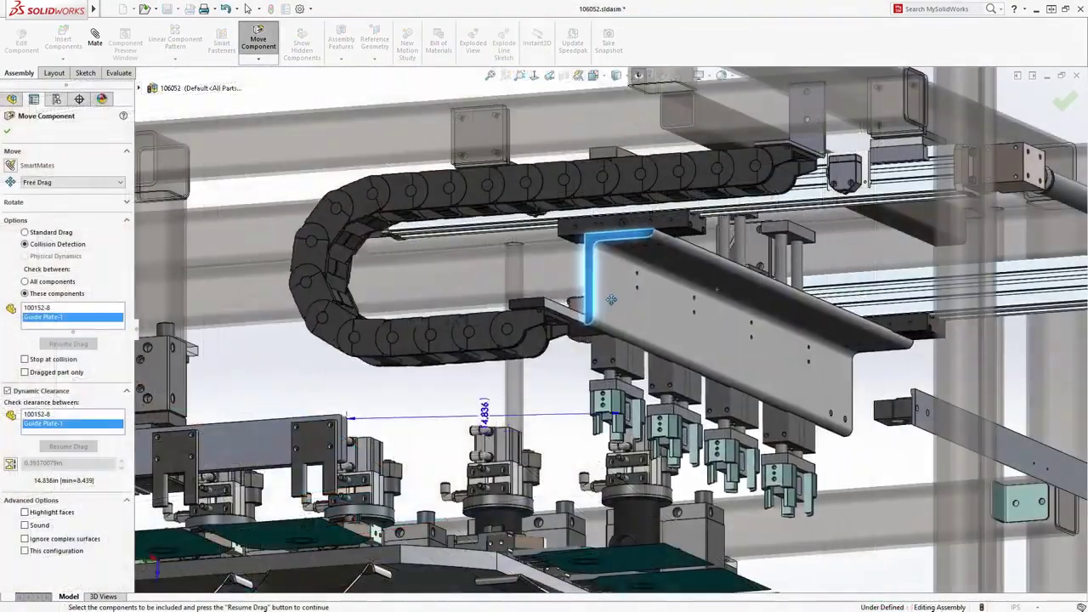
# - Drag the guide-plate beam left and back under Physical Dynamics, then zoom on the Main electrical closet
pyautogui.moveTo(641, 293); pyautogui.dragTo(336, 311)
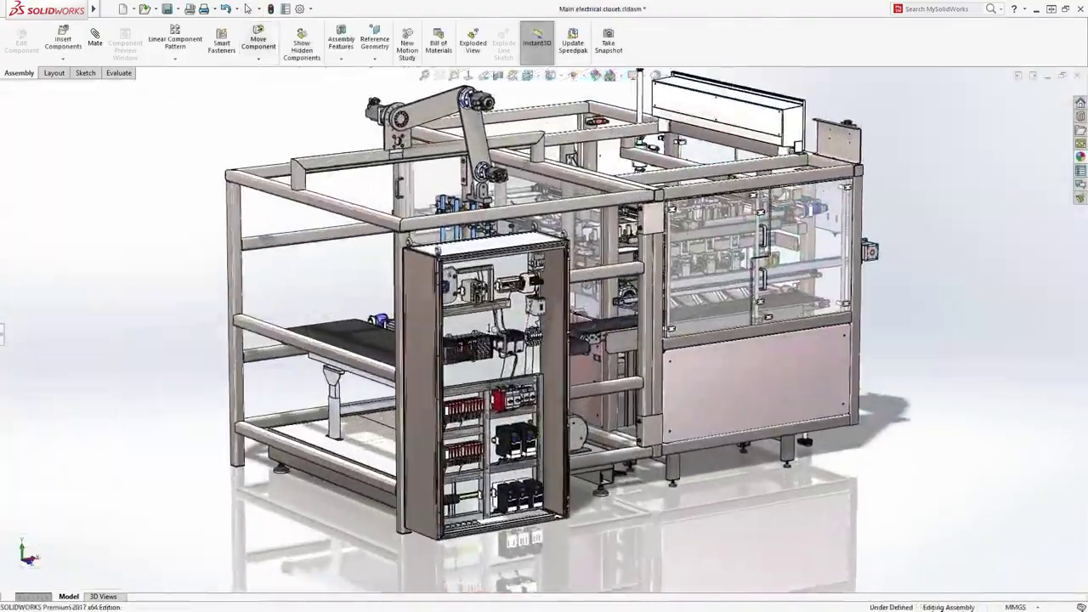
pyautogui.scroll(-5, 492, 289)
# - View the PanelBackPlate normal-to, then zoom, pan and orbit to inspect the PLC row and drives
pyautogui.click(491, 289)
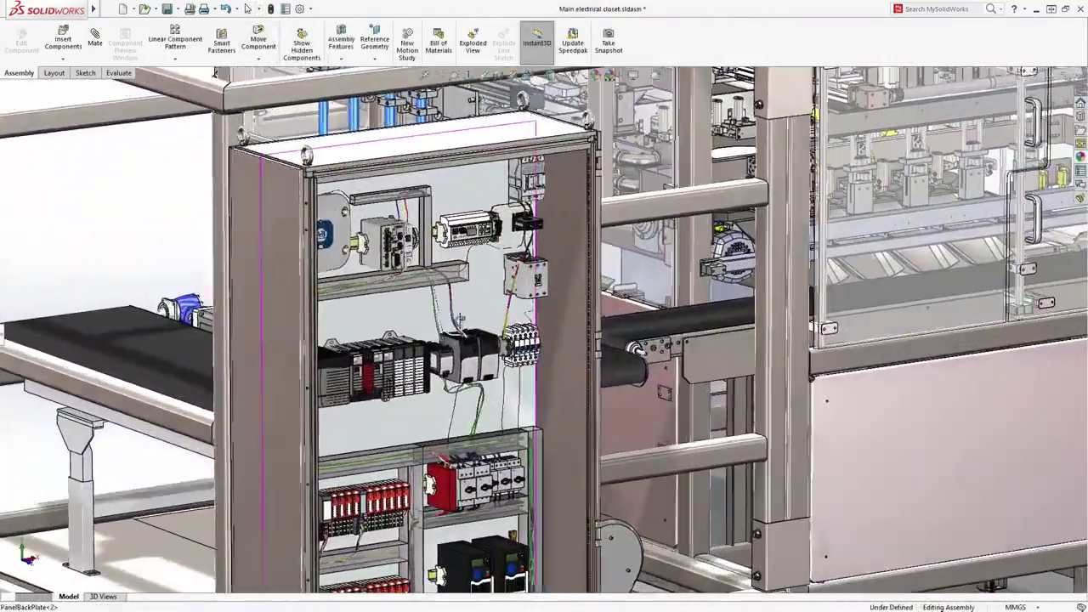
pyautogui.hotkey('ctrl', '8')
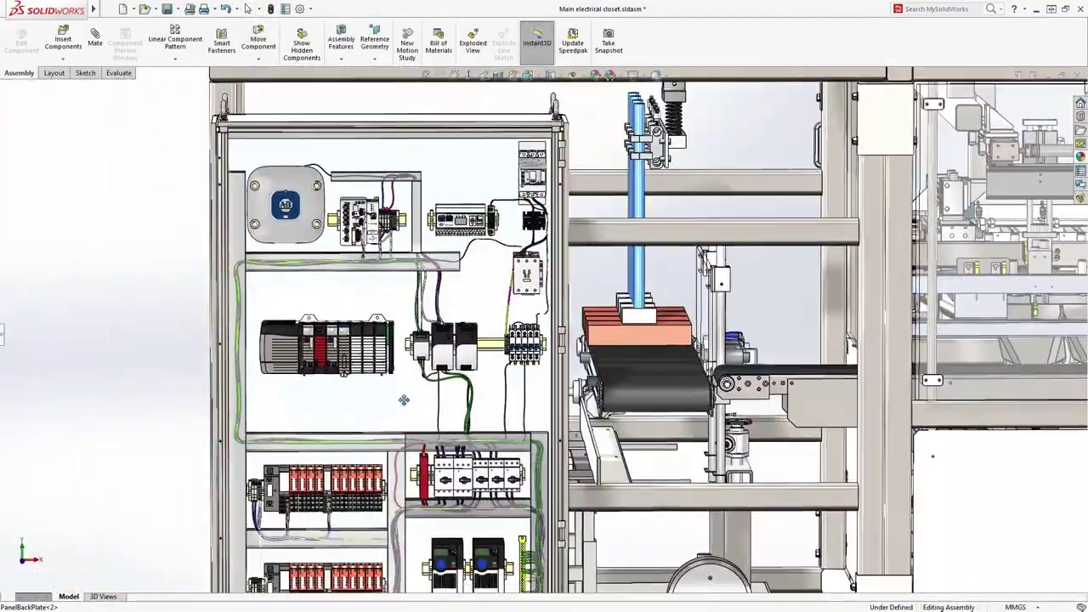
pyautogui.scroll(-4, 479, 355)
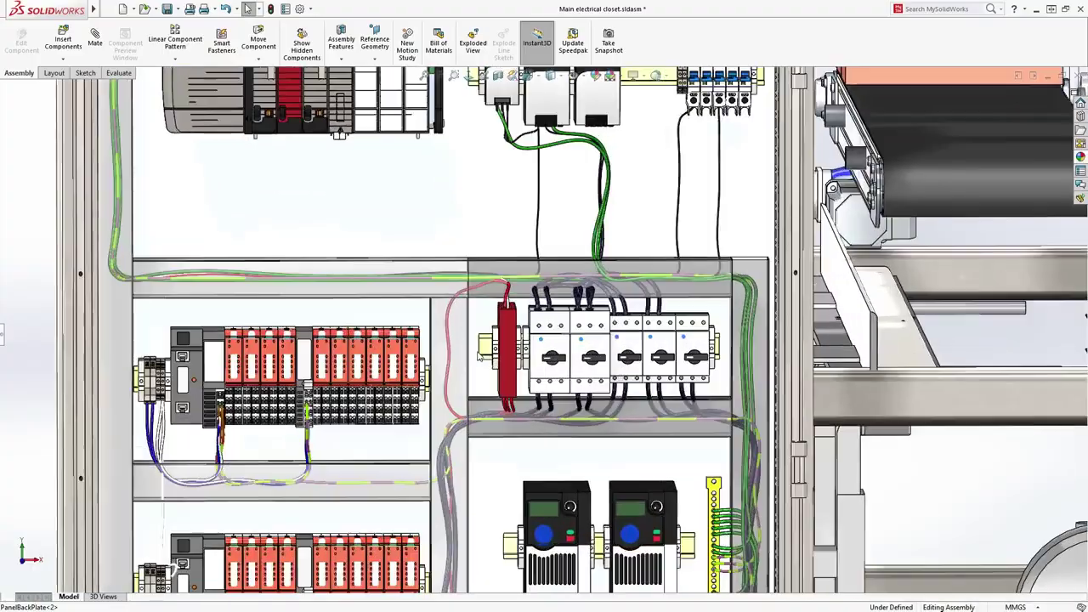
pyautogui.keyDown('ctrl'); pyautogui.moveTo(479, 374); pyautogui.dragTo(467, 327, button='middle'); pyautogui.keyUp('ctrl')
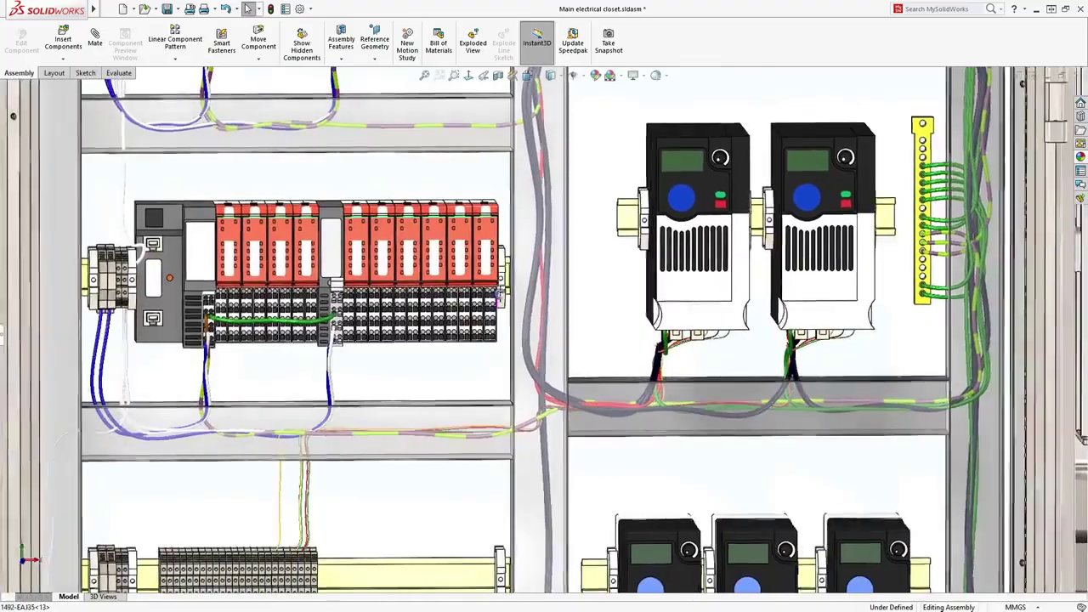
pyautogui.moveTo(499, 296); pyautogui.dragTo(512, 220, button='middle')
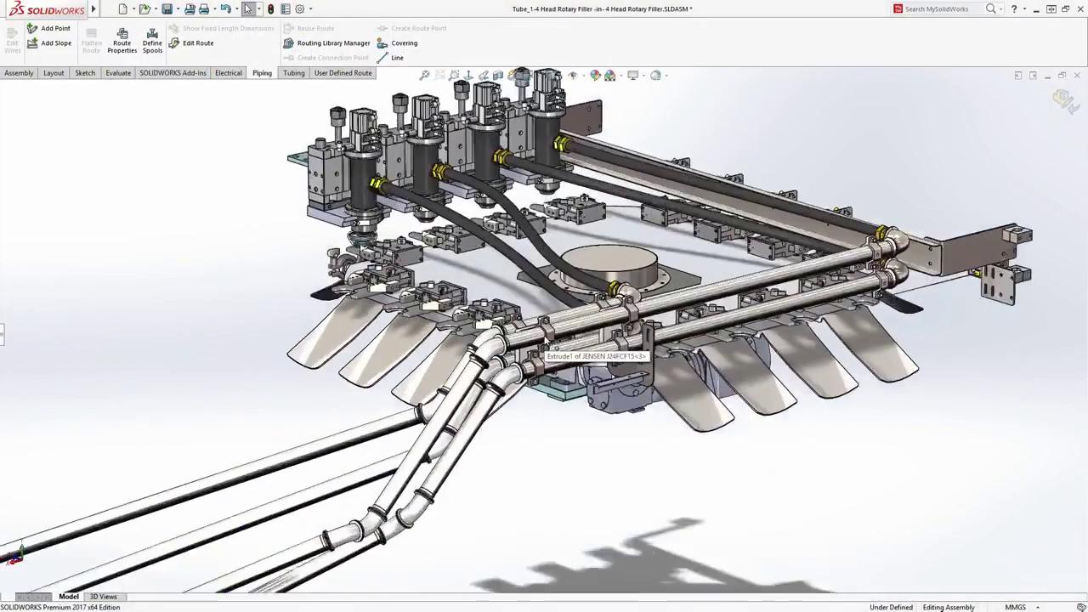
# - Orbit along the rotary filler's sanitary tube run and choose Edit Route on the tube route
pyautogui.moveTo(546, 351); pyautogui.dragTo(677, 339, button='middle')
pyautogui.moveTo(454, 401); pyautogui.dragTo(546, 337, button='middle')
pyautogui.rightClick(547, 337)
pyautogui.click(600, 364)
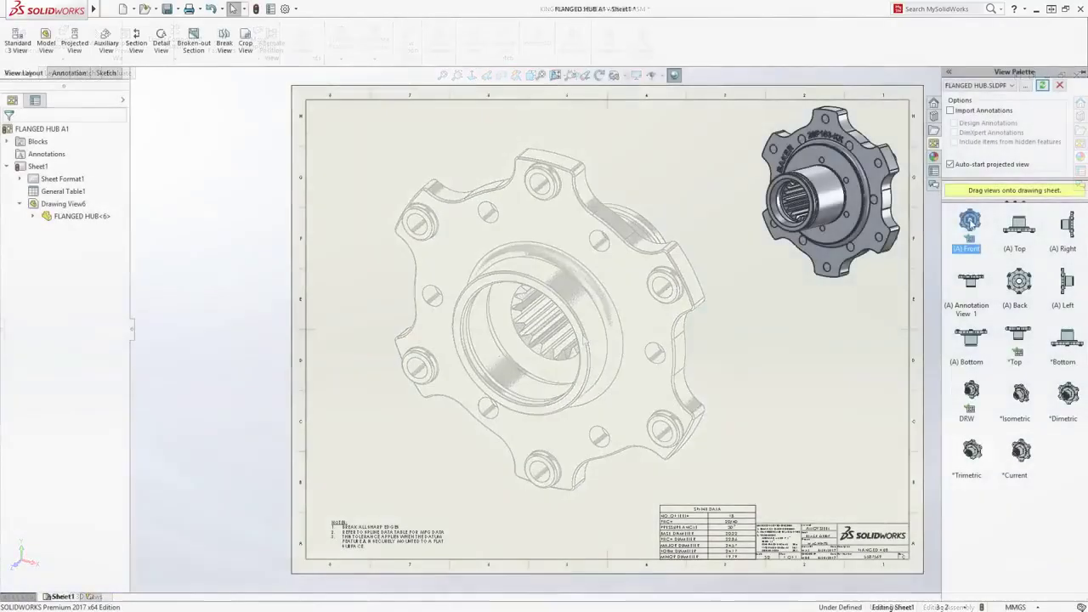
# - Place the hub's front view, project a top view, and add Section H-H right of the front view
pyautogui.moveTo(970, 223); pyautogui.dragTo(539, 370)
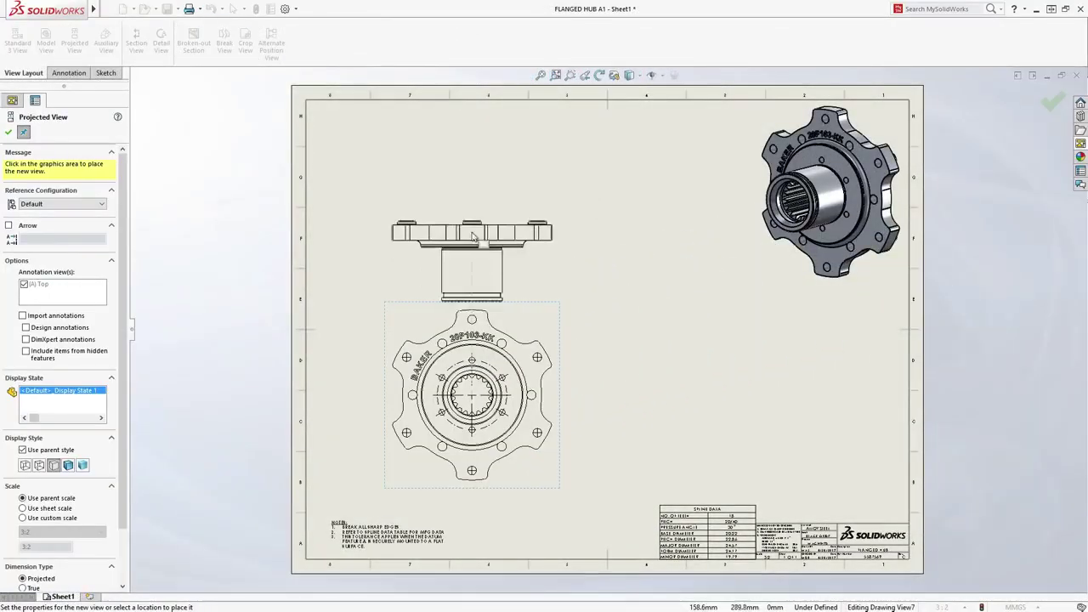
pyautogui.click(485, 189)
pyautogui.click(542, 306)
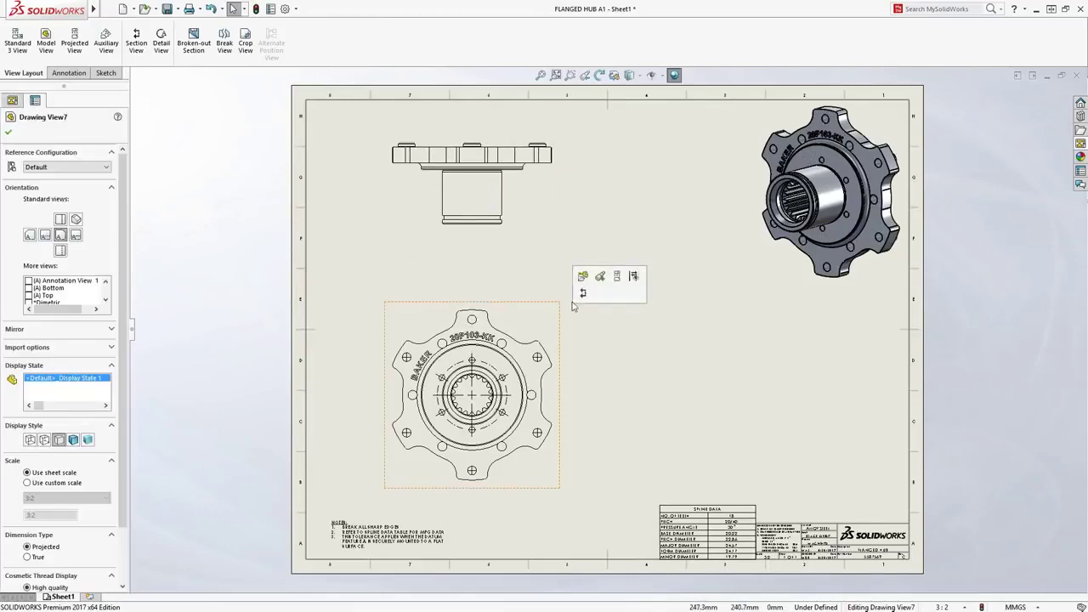
pyautogui.click(582, 294)
pyautogui.click(471, 393)
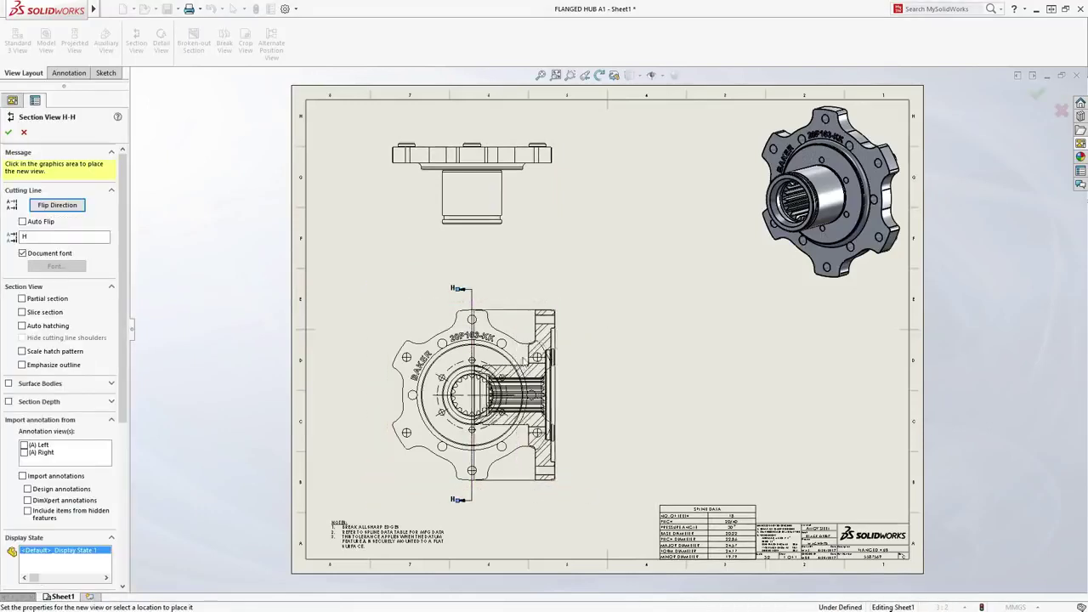
pyautogui.click(780, 363)
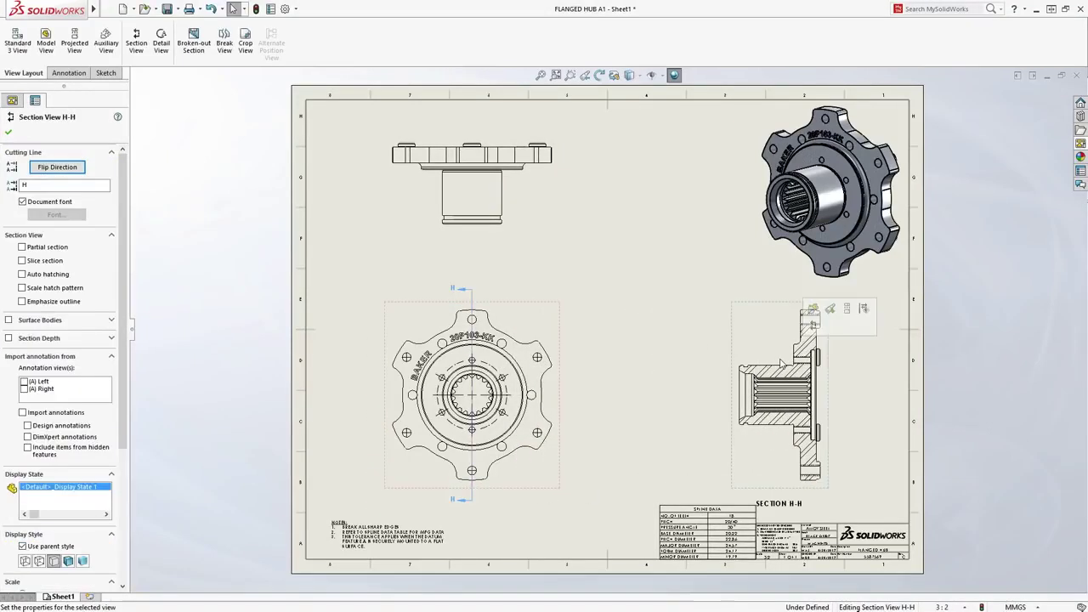
pyautogui.click(864, 357)
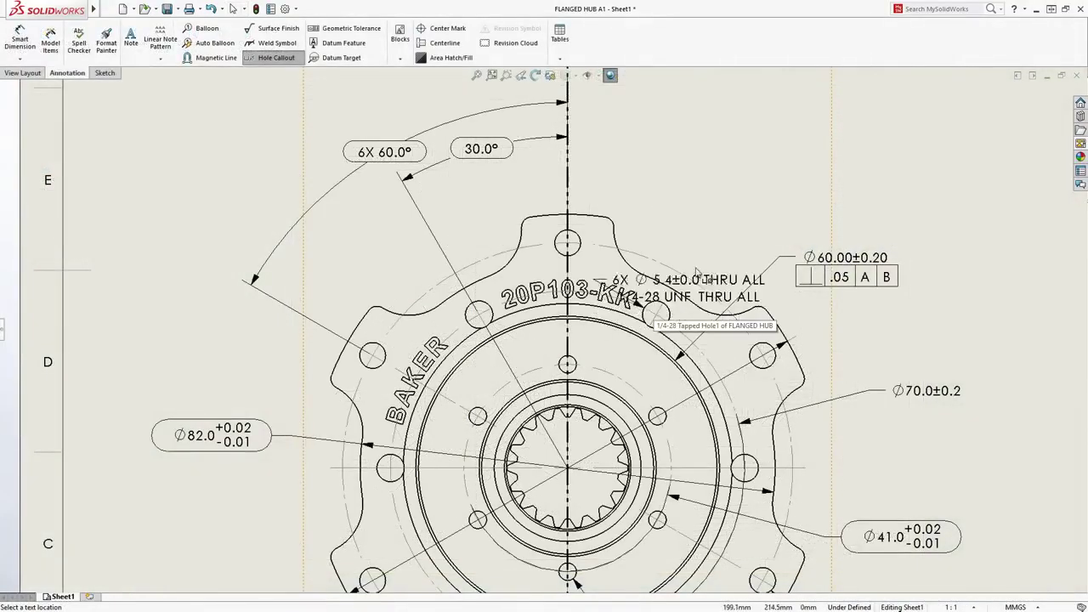
# - Place the 6X hole callout on the flange and set the ⌀60.00 tolerance to ±0.02
pyautogui.click(816, 106)
pyautogui.scroll(-3, 1003, 255)
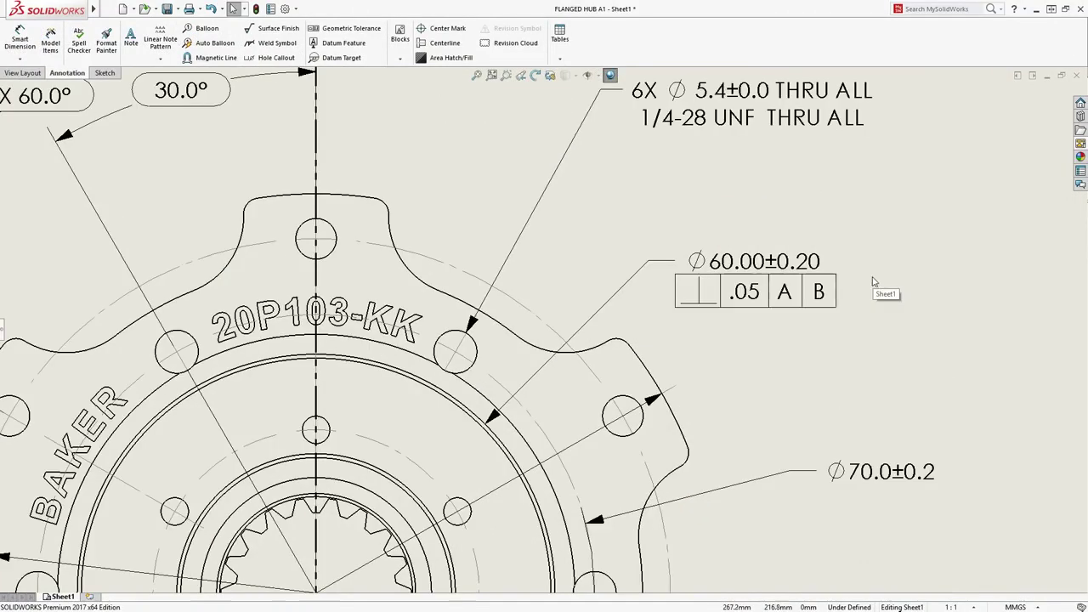
pyautogui.click(814, 264)
pyautogui.click(911, 199)
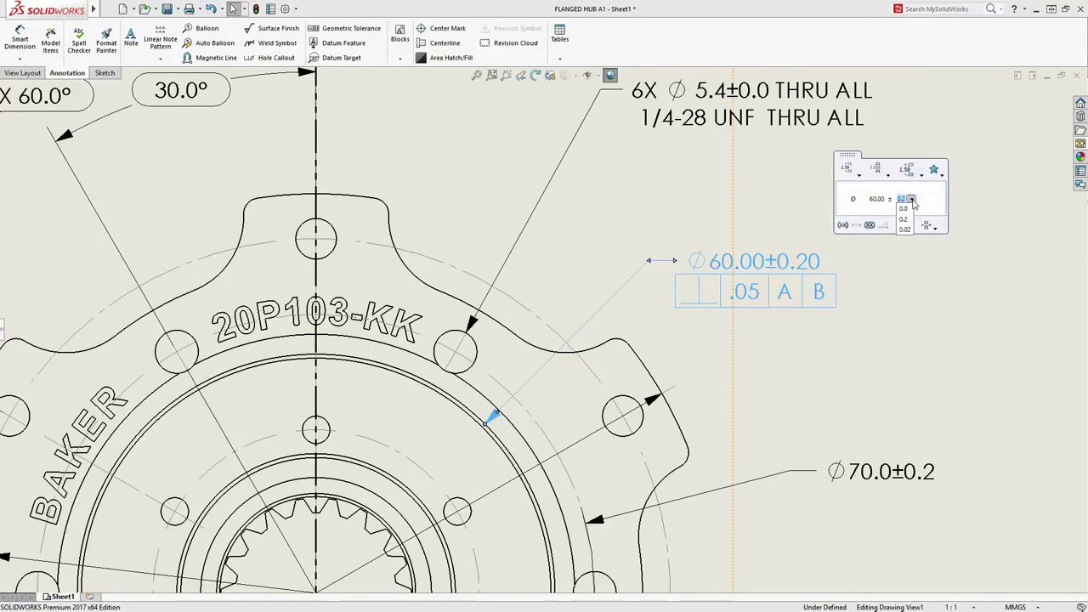
pyautogui.click(872, 250)
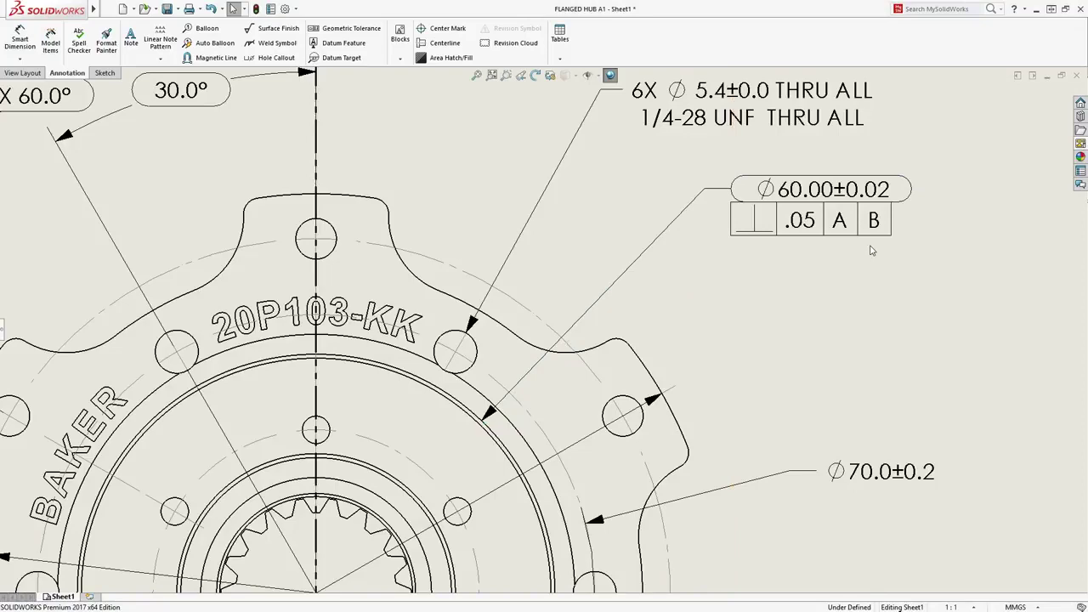